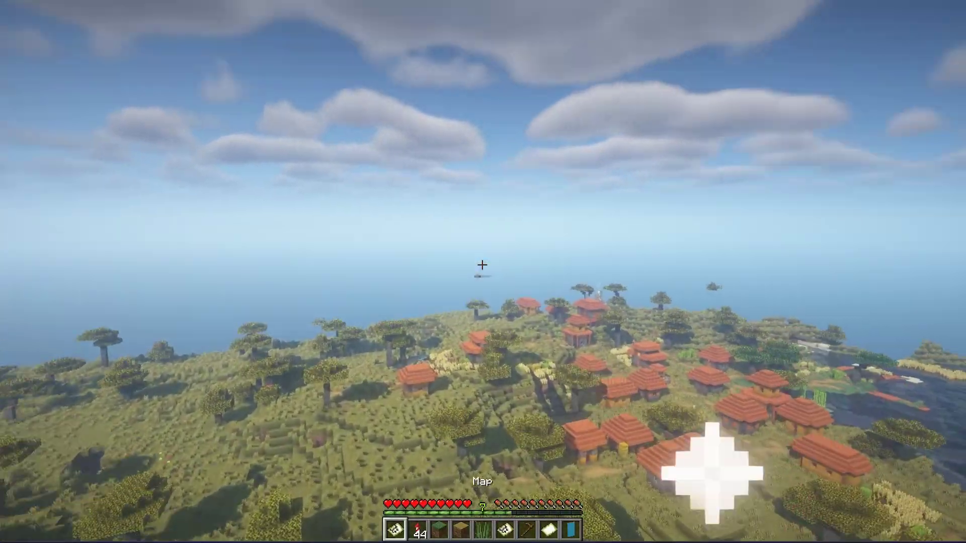
pyautogui.rightClick(482, 264)
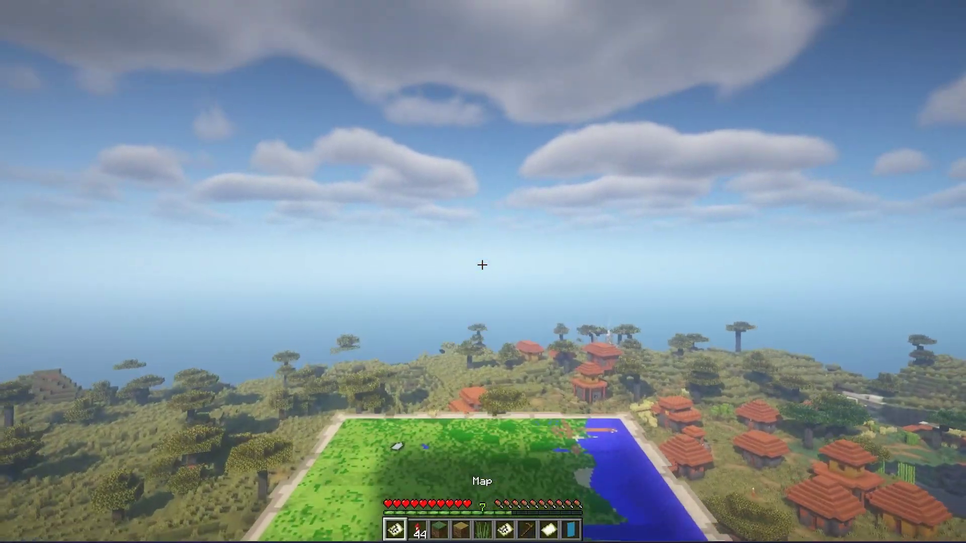
pyautogui.scroll(-1, 482, 264)
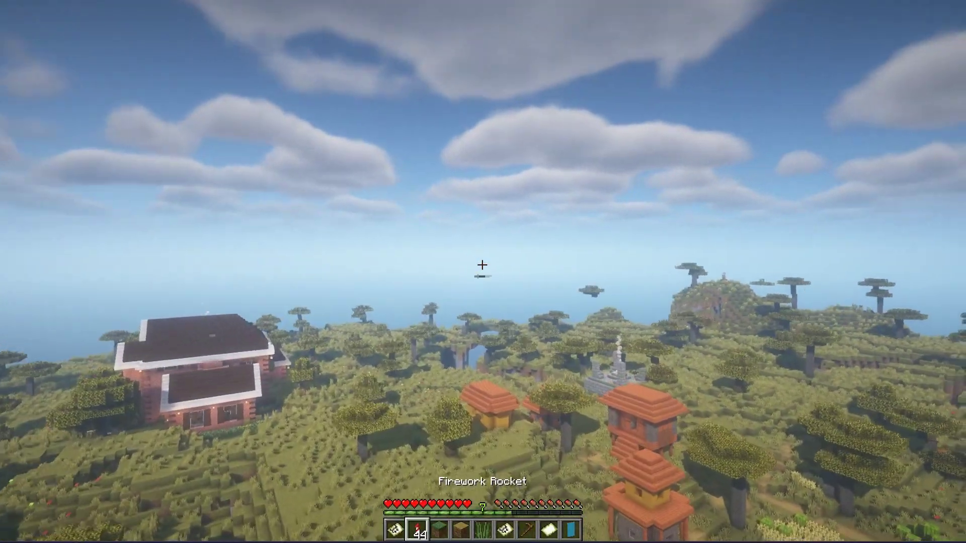
pyautogui.scroll(-1, 482, 264)
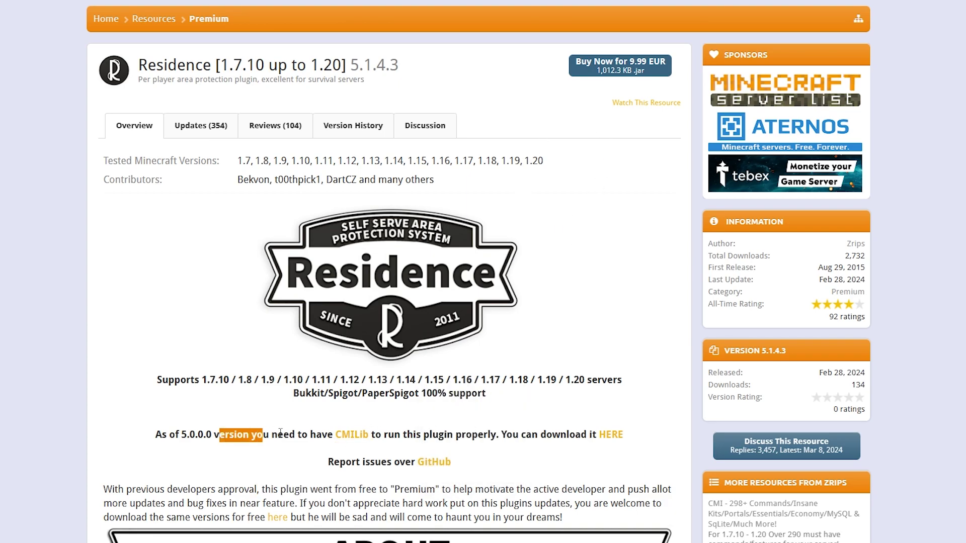
pyautogui.moveTo(280, 433); pyautogui.dragTo(387, 433)
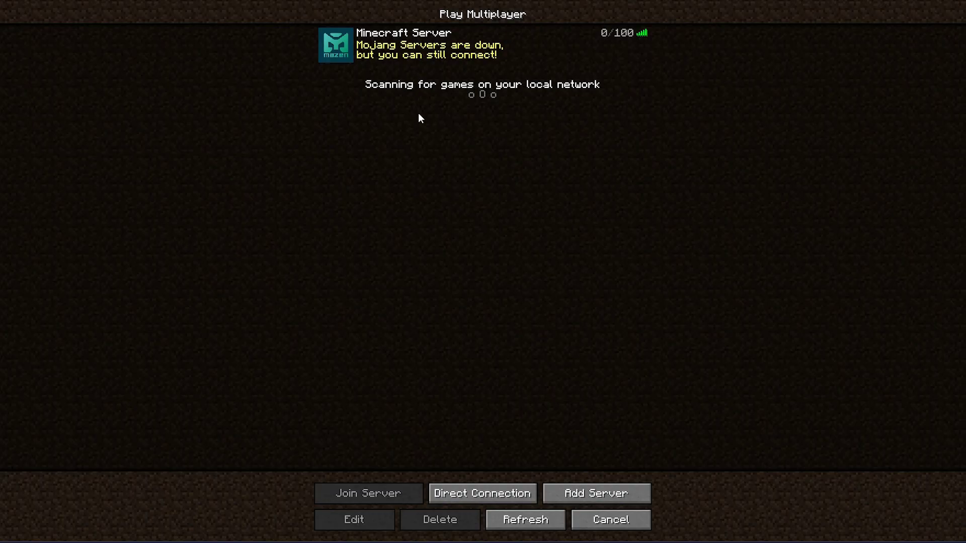
# Step: Join the server named Minecraft Server from the multiplayer list
pyautogui.moveTo(455, 59)
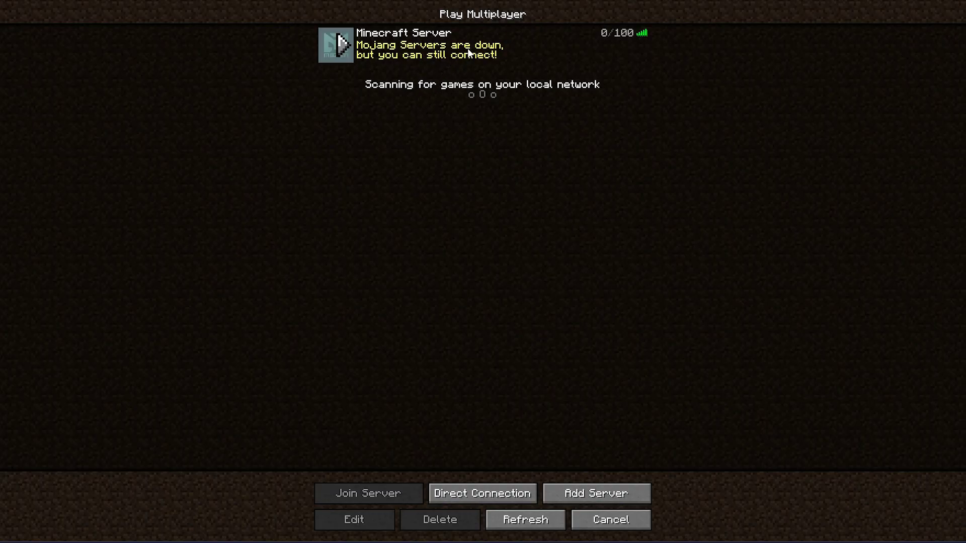
pyautogui.click(473, 49)
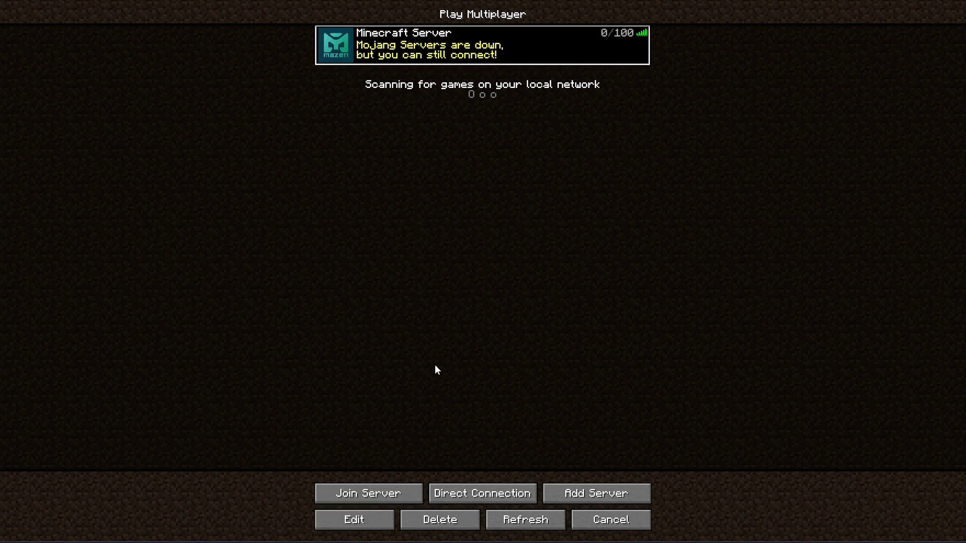
pyautogui.click(402, 484)
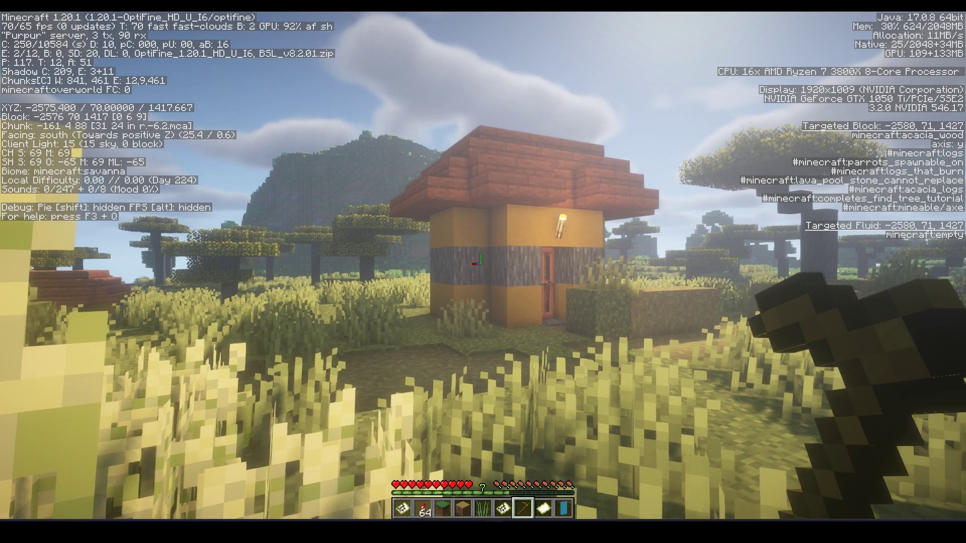
# Step: Place the primary selection point near the hut's front corner, at about X -2587, Y 70, Z 1422, using the held selection tool
pyautogui.moveTo(483, 272)
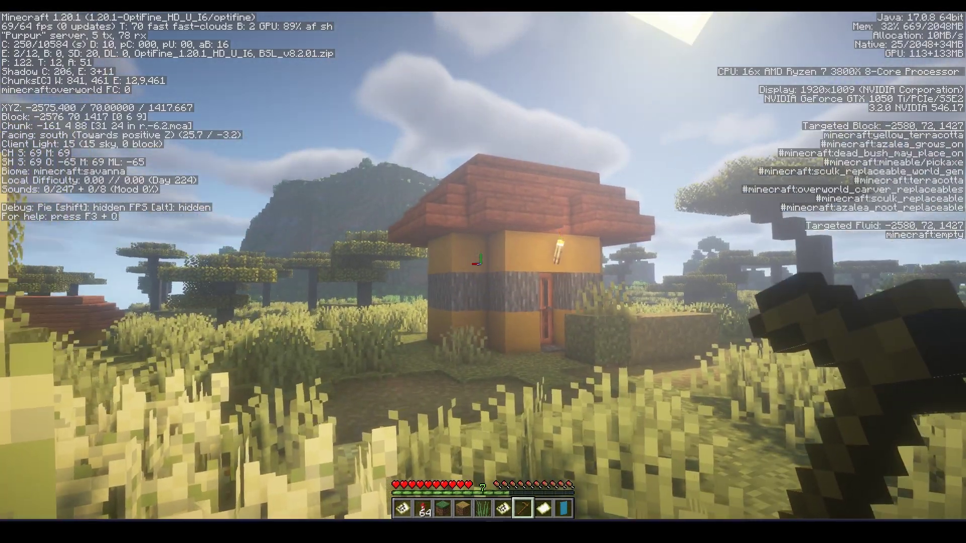
pyautogui.press('w')
pyautogui.press('d')
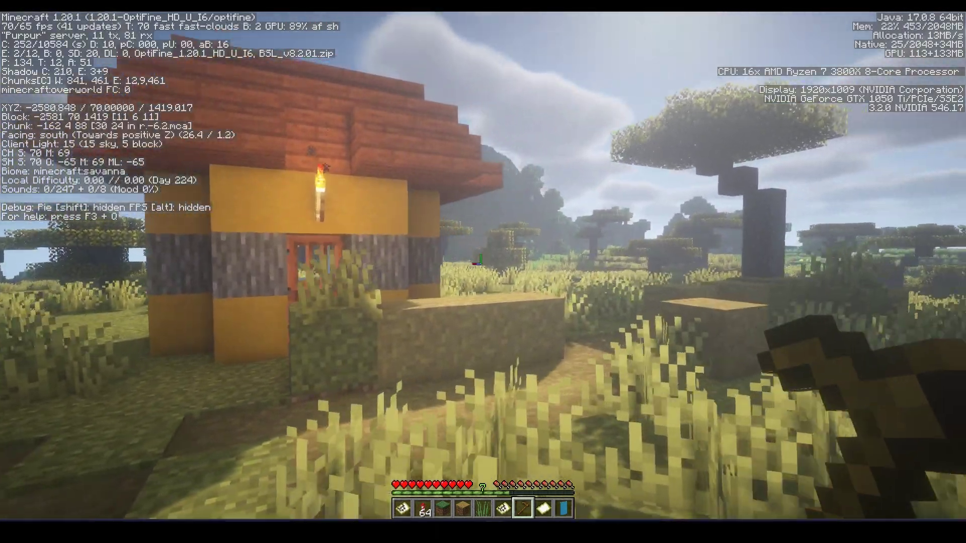
pyautogui.press('d')
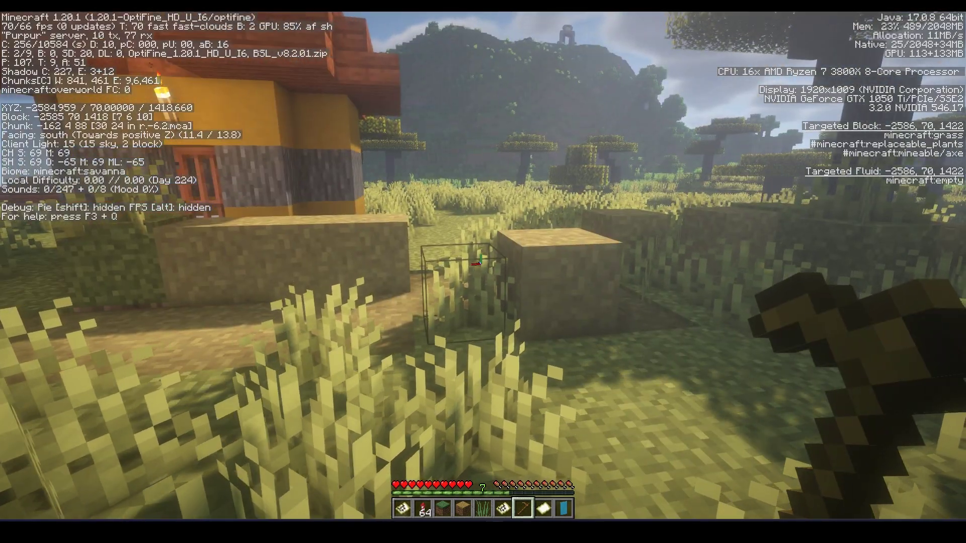
pyautogui.press('w')
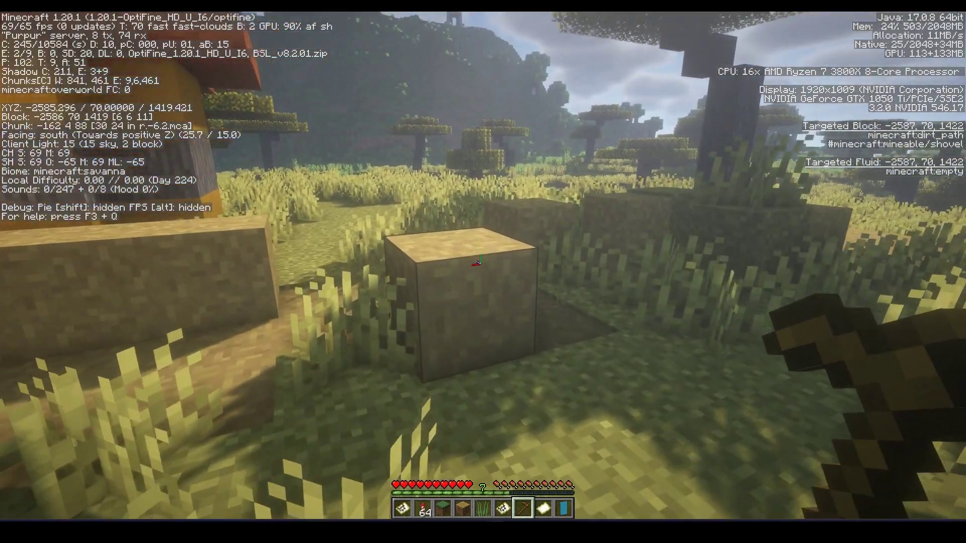
pyautogui.click(479, 260)
pyautogui.press('t')
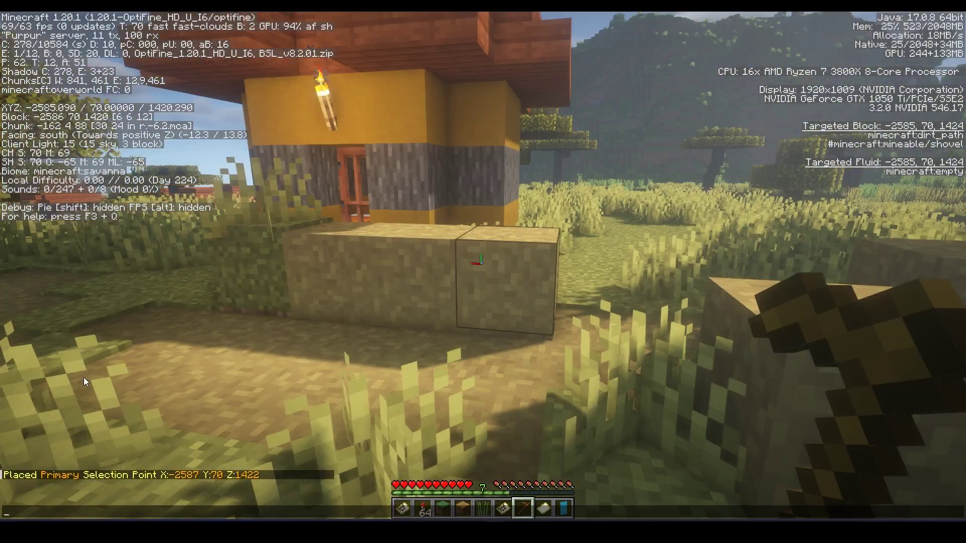
pyautogui.press('Escape')
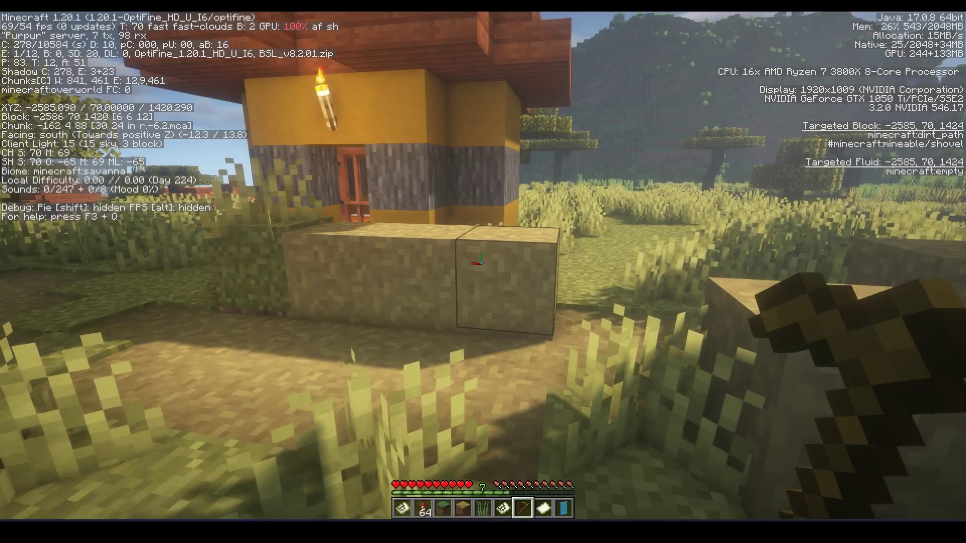
# Step: Place the secondary selection point behind the hut, diagonally opposite the first, at about X -2576, Y 69, Z 1432
pyautogui.press('w')
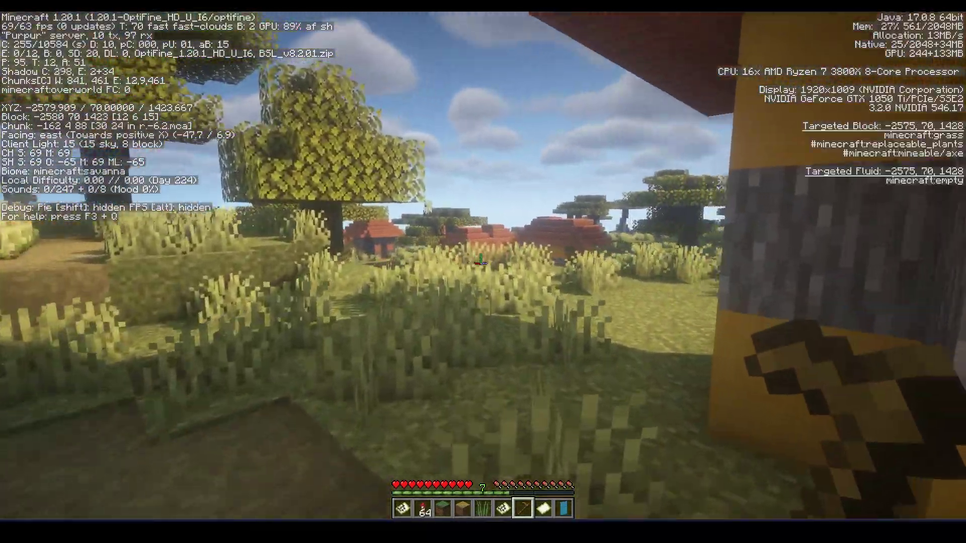
pyautogui.press('w')
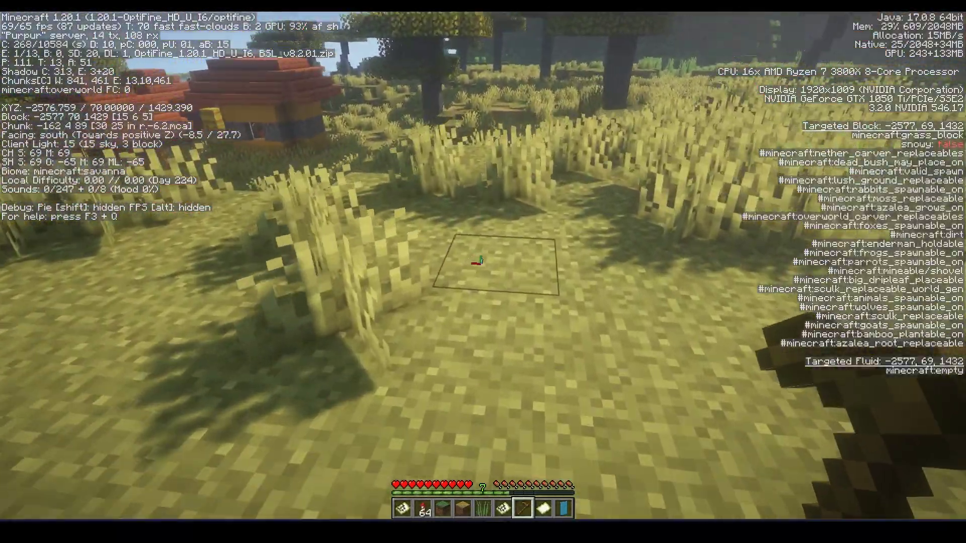
pyautogui.rightClick(476, 260)
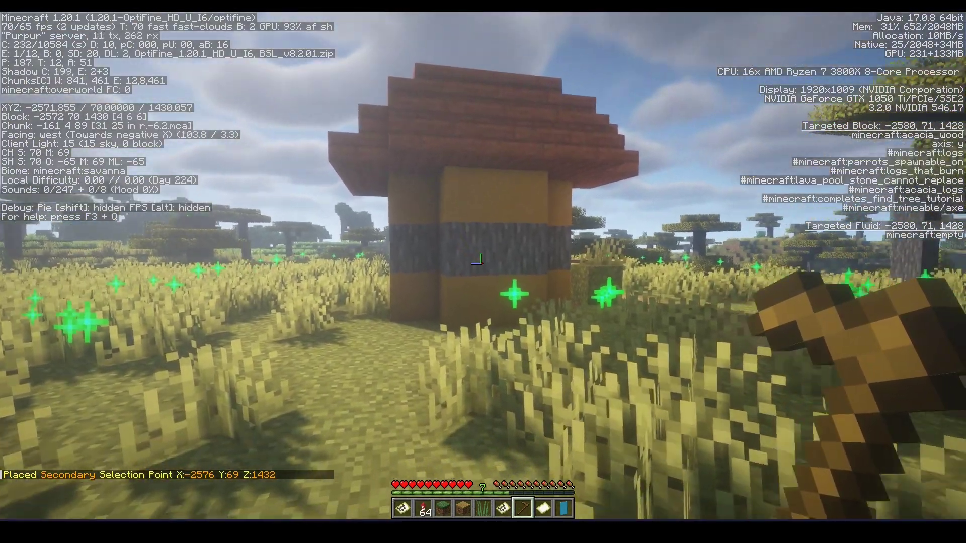
pyautogui.press('d')
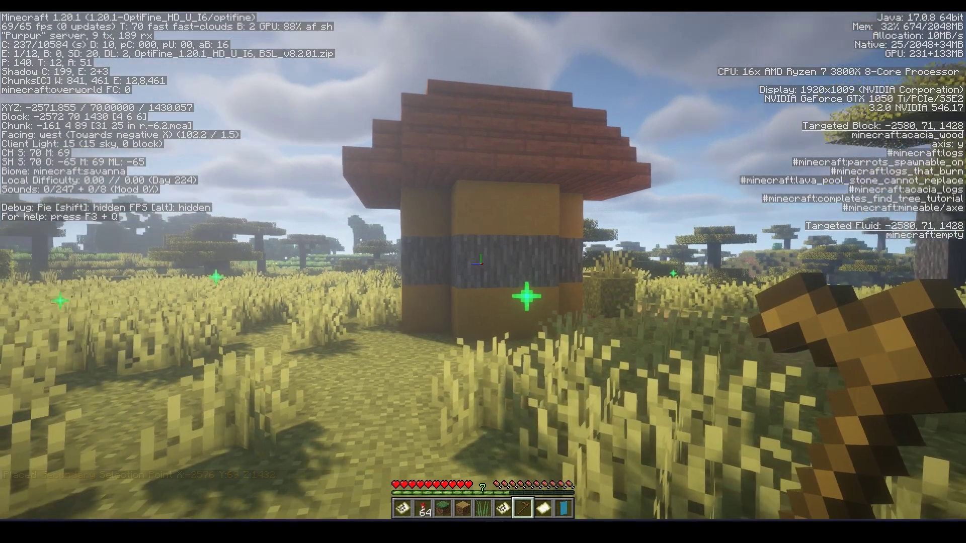
# Step: Expand the selection vertically to its full allowed height with the command /res select vert
pyautogui.press('/')
pyautogui.write('/')
pyautogui.press('BackSpace')
pyautogui.write('re')
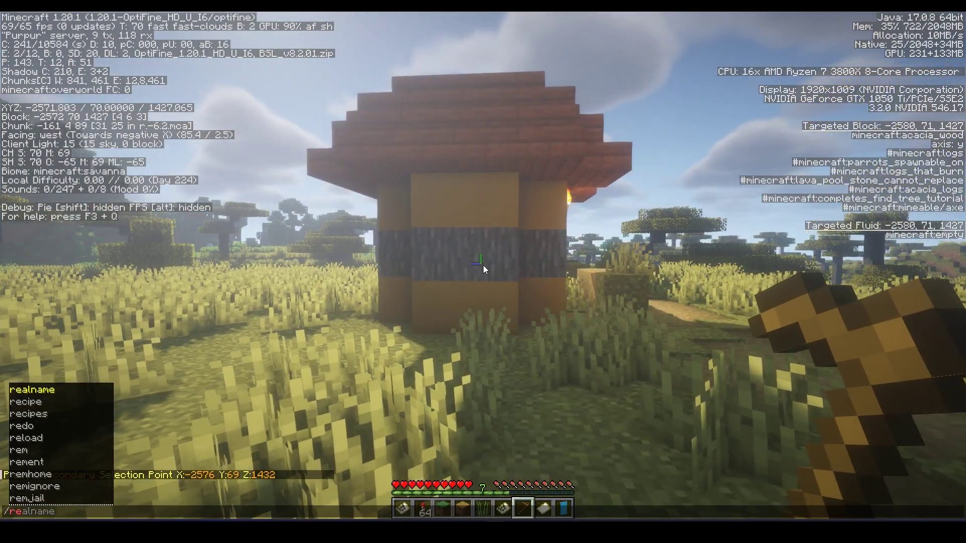
pyautogui.write('s select vert')
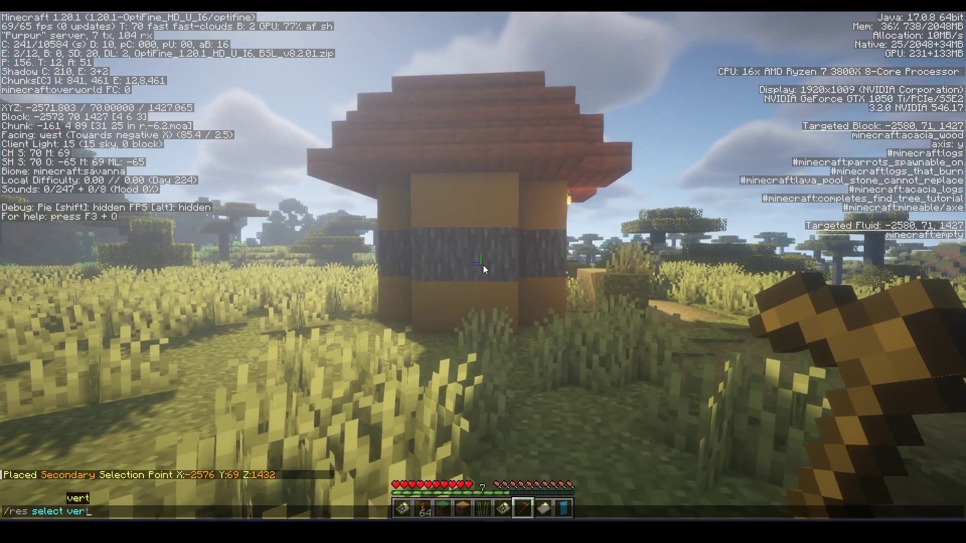
pyautogui.press('Return')
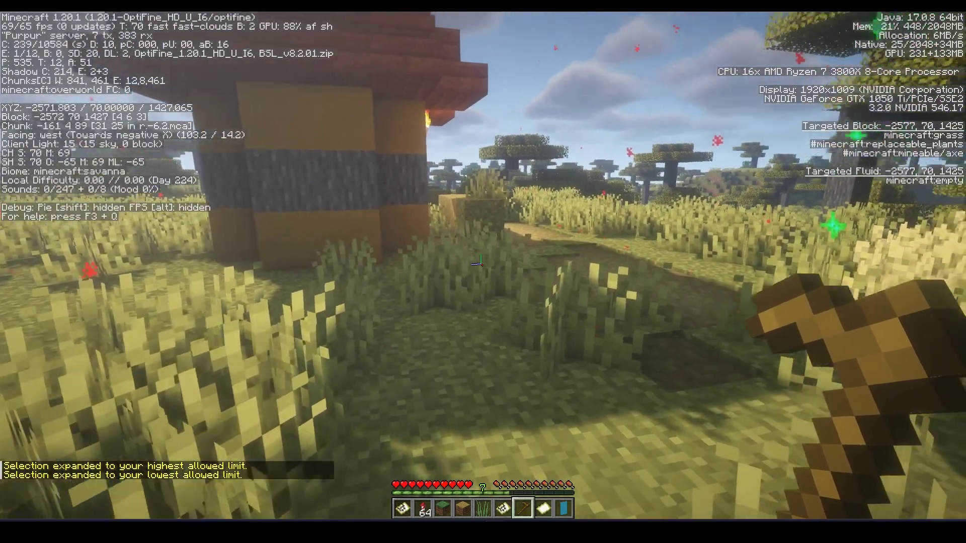
# Step: Try to create a residence named youtube30 from the selection with the command /res create youtube30
pyautogui.press('d')
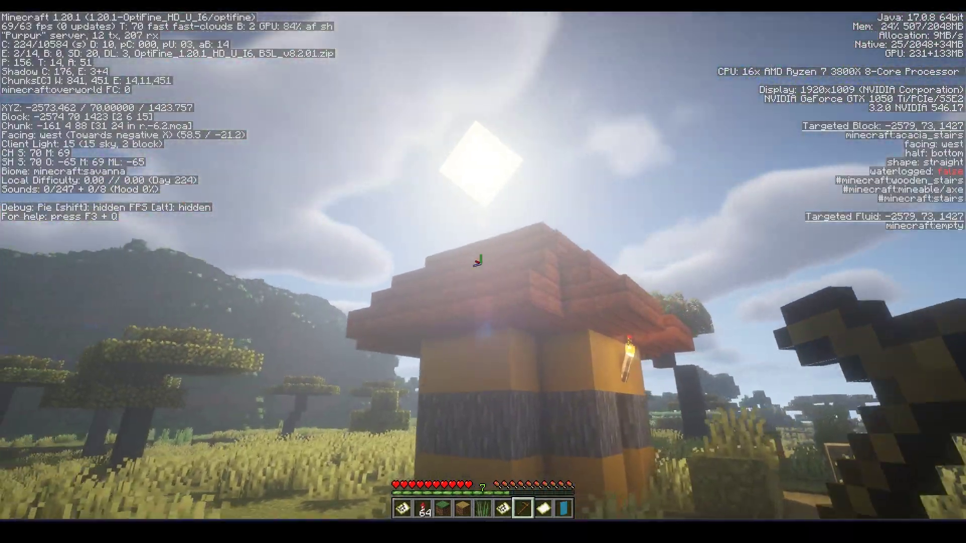
pyautogui.press('d')
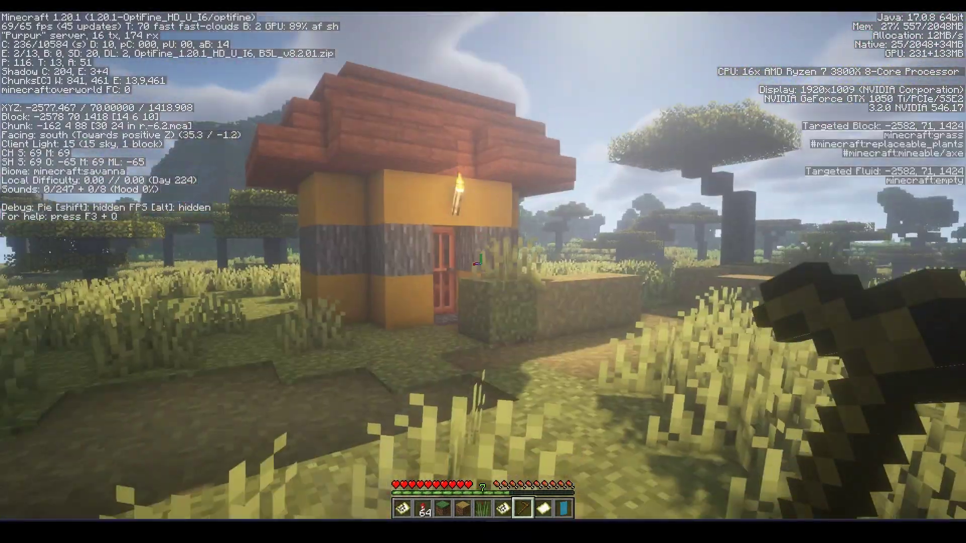
pyautogui.write('w')
pyautogui.write('//')
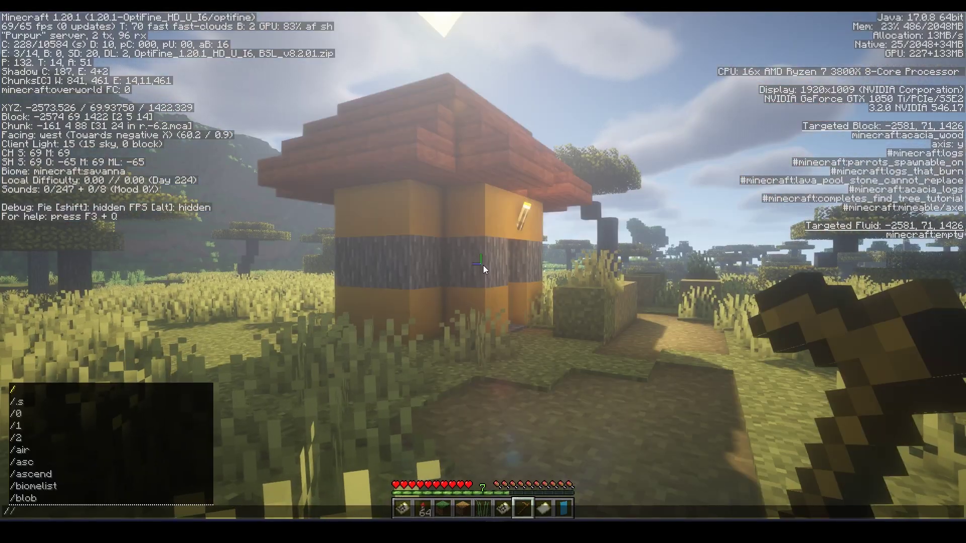
pyautogui.press('BackSpace')
pyautogui.write('res c')
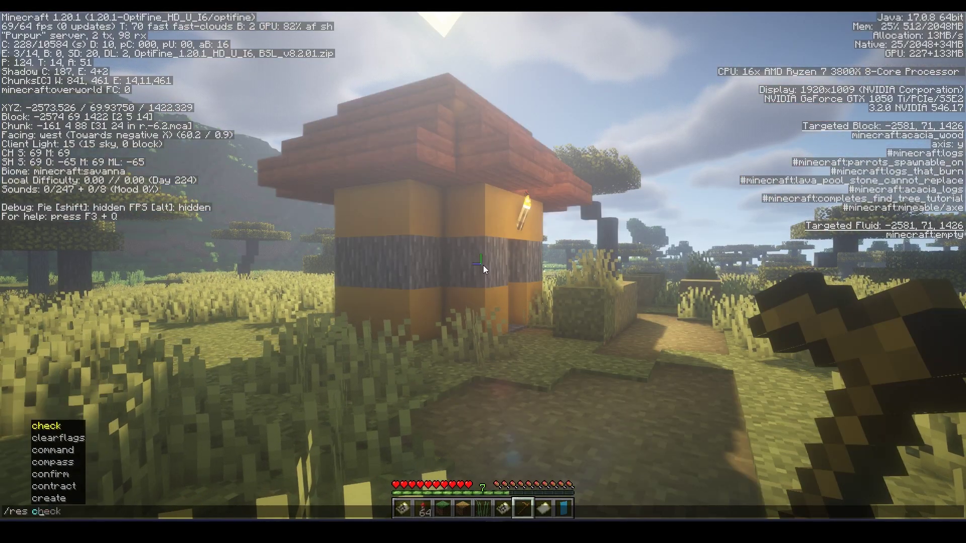
pyautogui.write('reate you')
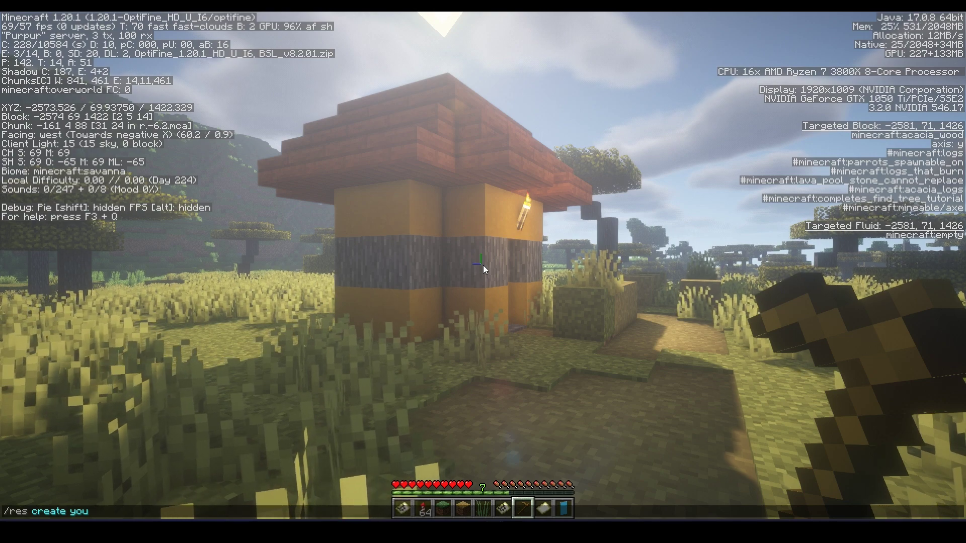
pyautogui.write('tube30')
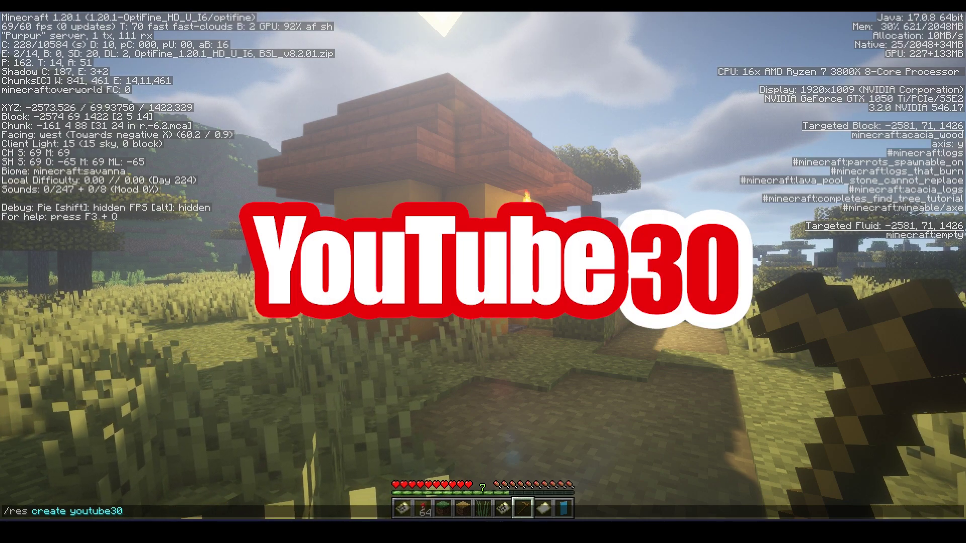
pyautogui.press('Return')
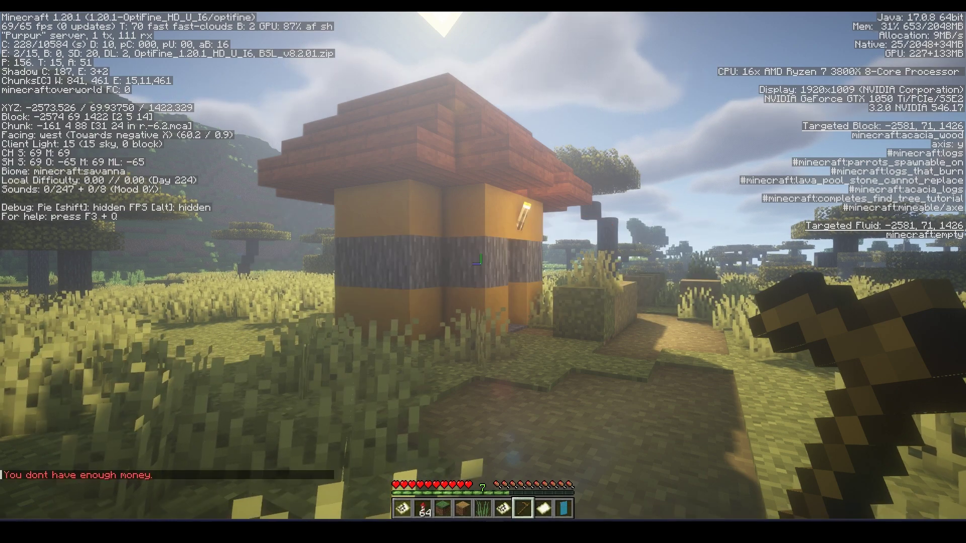
pyautogui.press('t')
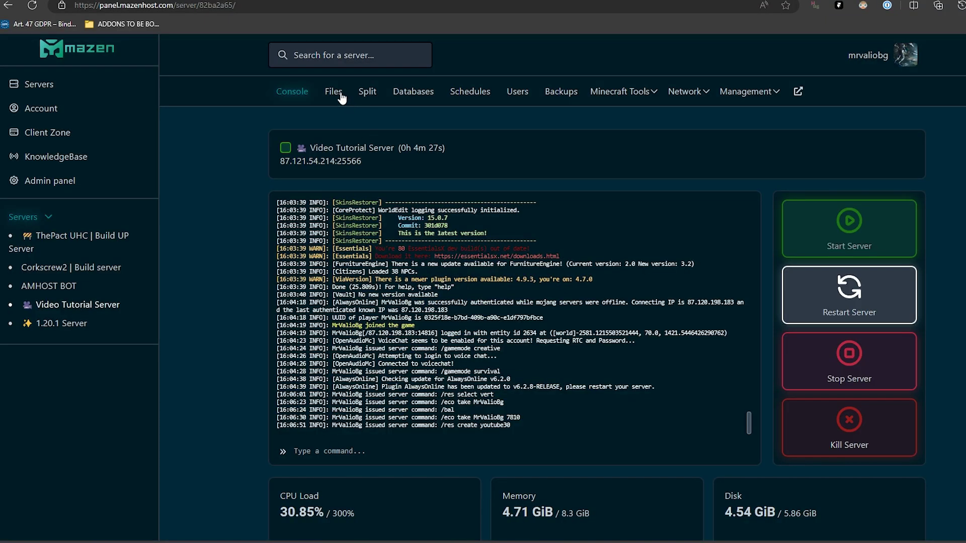
# Step: Switch to the Mazen hosting panel, open plugins/Residence/config.yml in the server's files and examine the Creating option under ChargeWhen
pyautogui.click(341, 96)
pyautogui.scroll(-3, 363, 482)
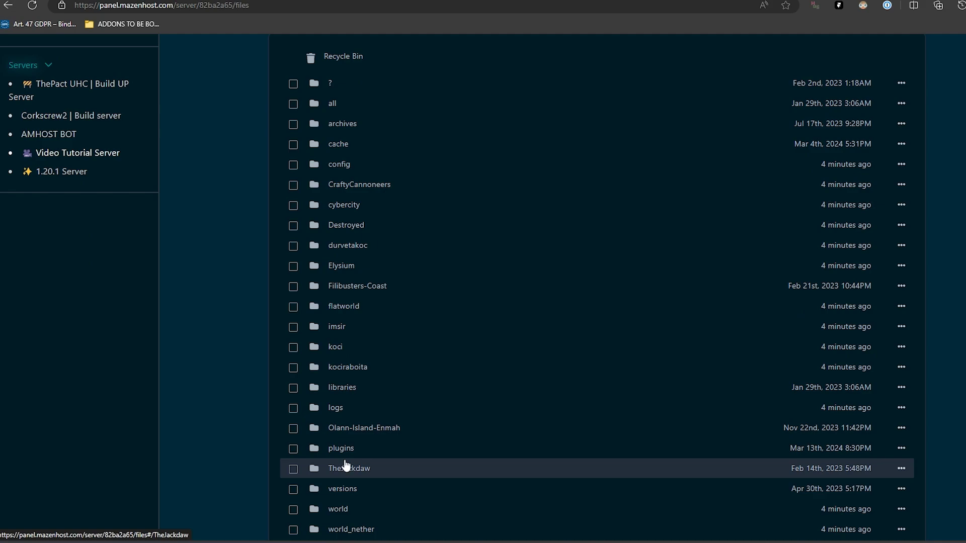
pyautogui.click(404, 463)
pyautogui.scroll(-2, 379, 379)
pyautogui.click(357, 456)
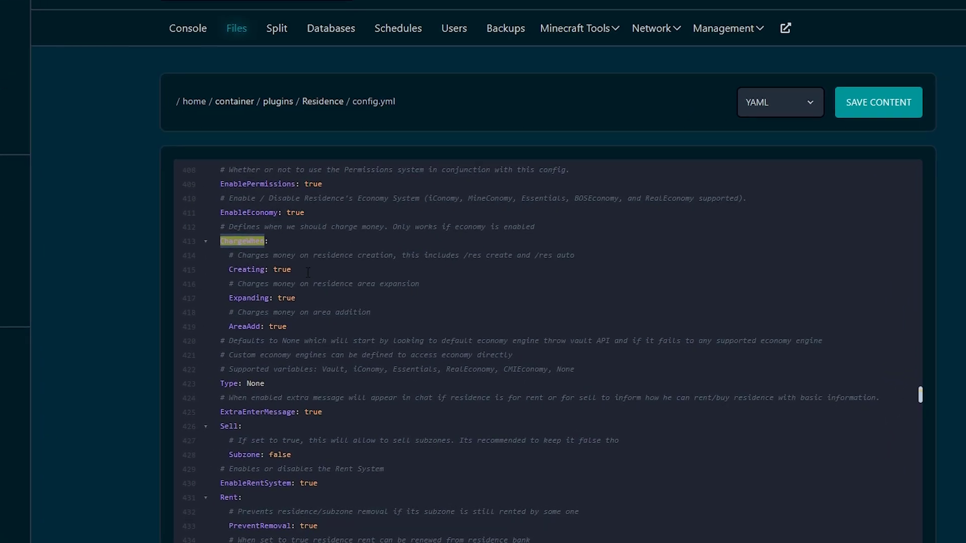
pyautogui.click(380, 295)
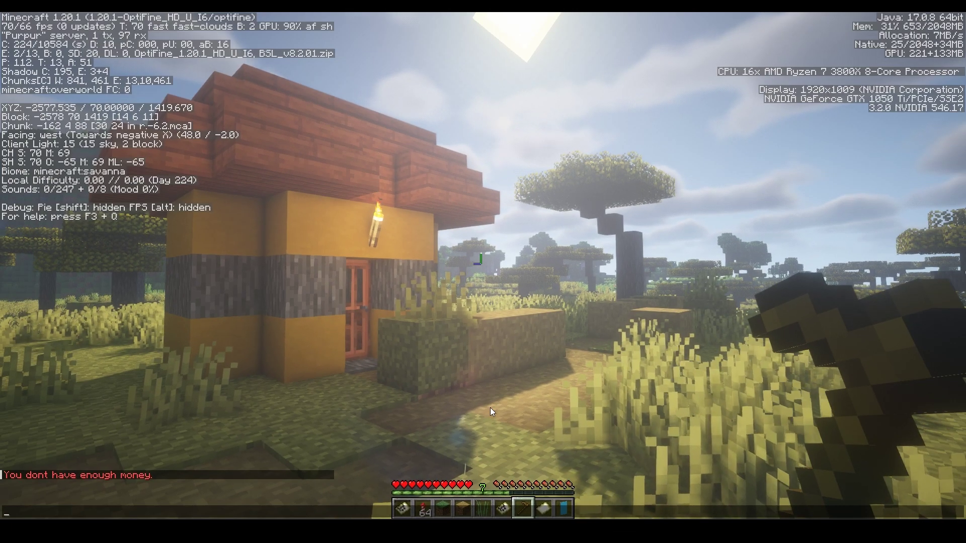
# Step: Switch back to Minecraft and add 10000 in-game money to the player's own balance with the /eco give command
pyautogui.write('/eco')
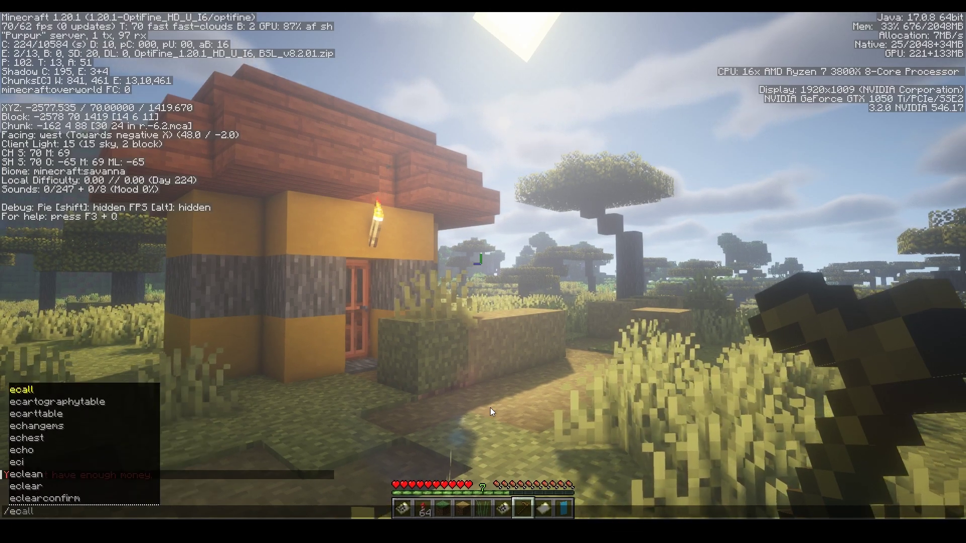
pyautogui.write(' give')
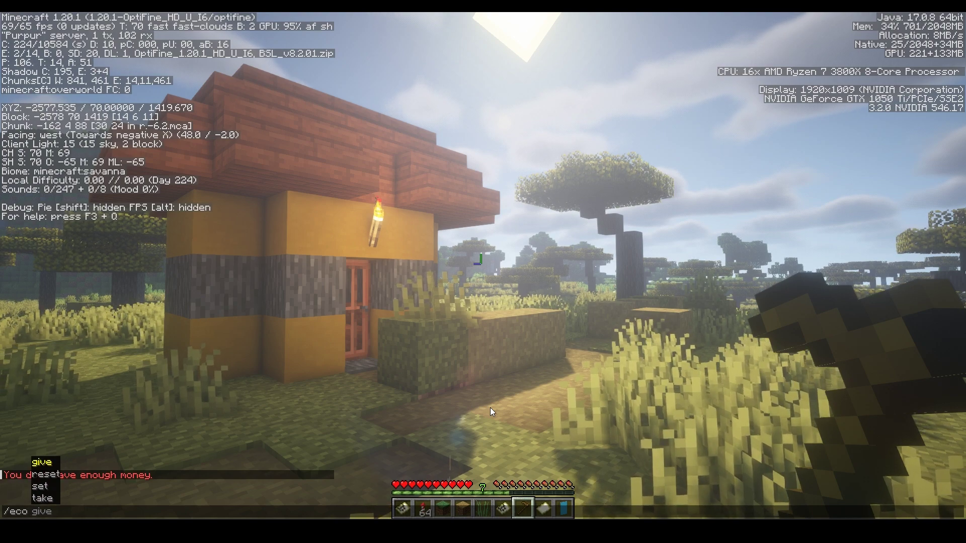
pyautogui.write(' MrValioBg 10000')
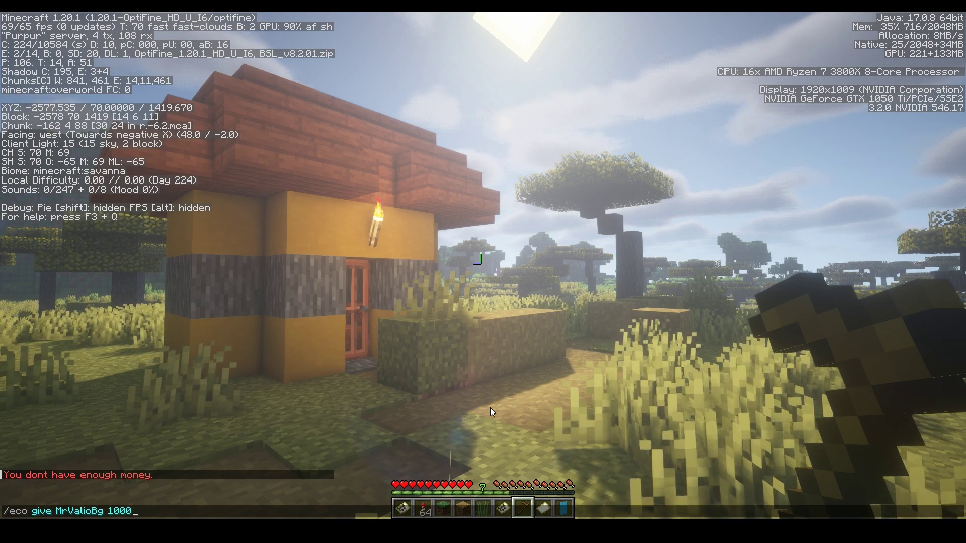
pyautogui.press('Return')
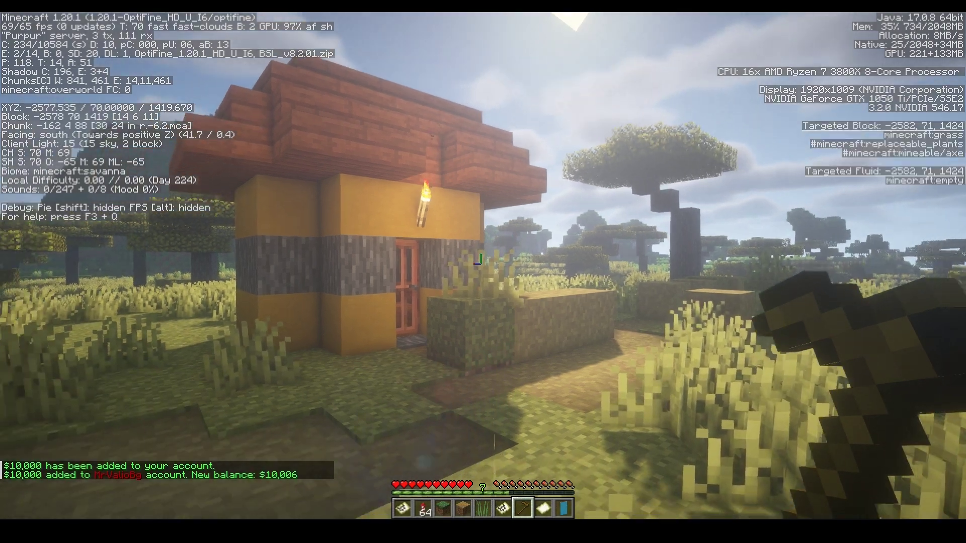
# Step: Run /res create youtube30 again to create the residence around the hut, and view its boundary
pyautogui.press('t')
pyautogui.press('Up')
pyautogui.press('Up')
pyautogui.press('Up')
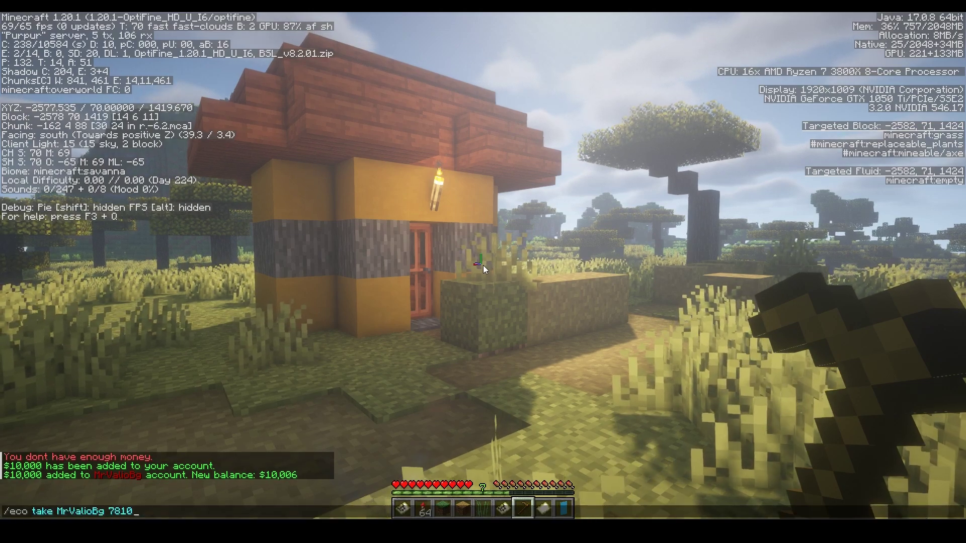
pyautogui.press('Down')
pyautogui.press('Return')
pyautogui.press('s')
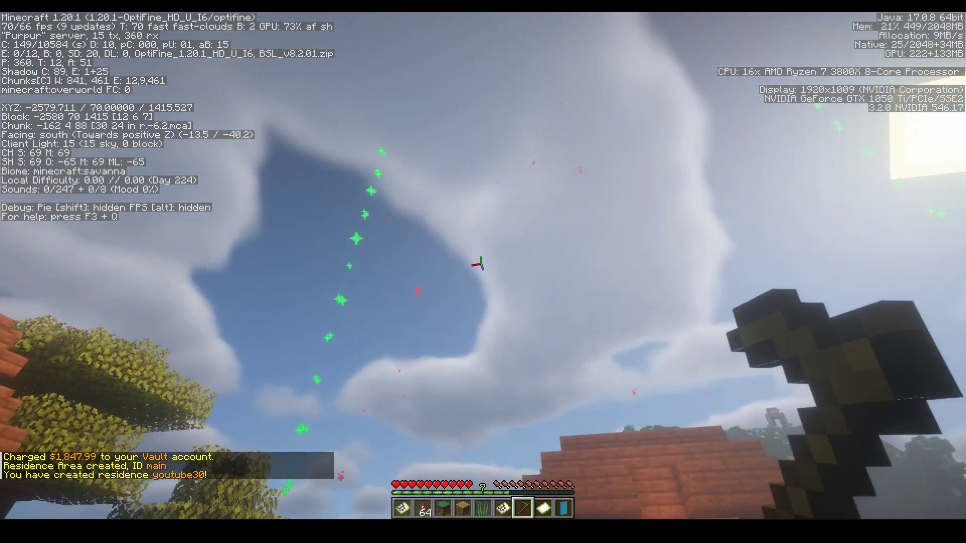
# Step: Walk up to the hut inside the youtube30 residence and examine the chat for its entry message
pyautogui.press('w')
pyautogui.press('t')
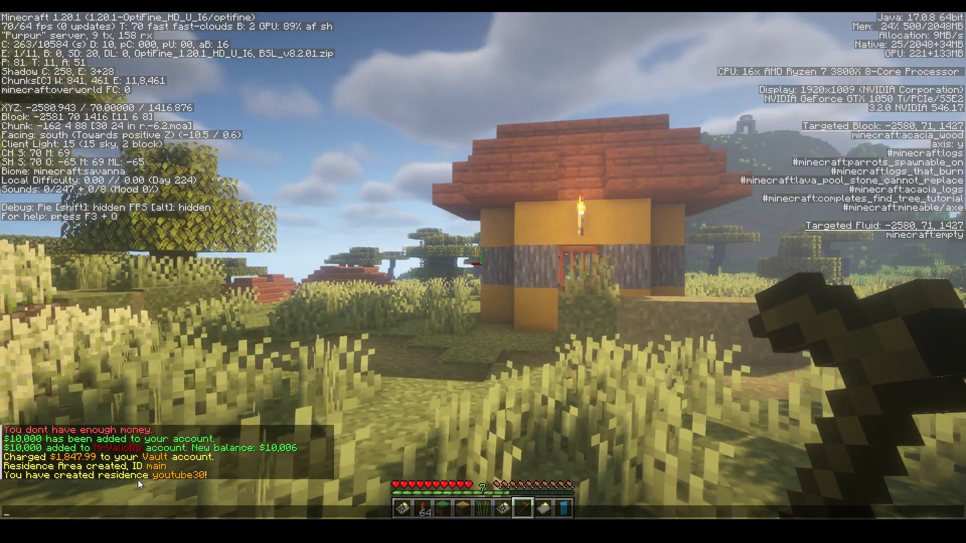
pyautogui.press('Escape')
pyautogui.press('w')
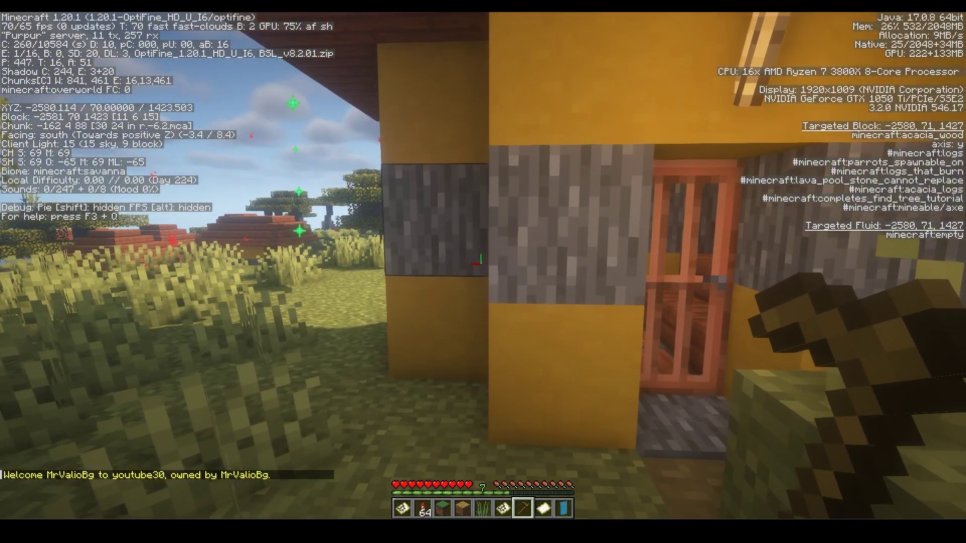
pyautogui.press('t')
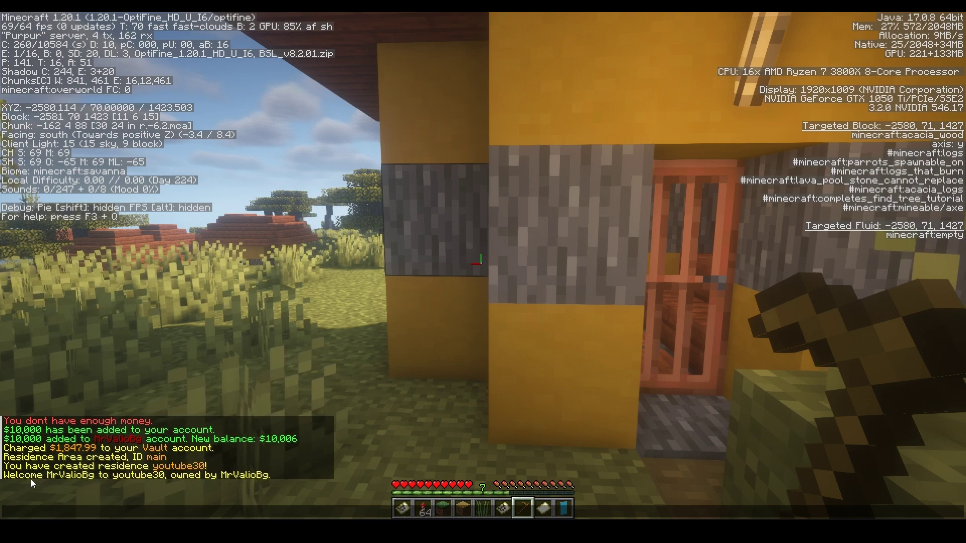
pyautogui.moveTo(2, 476)
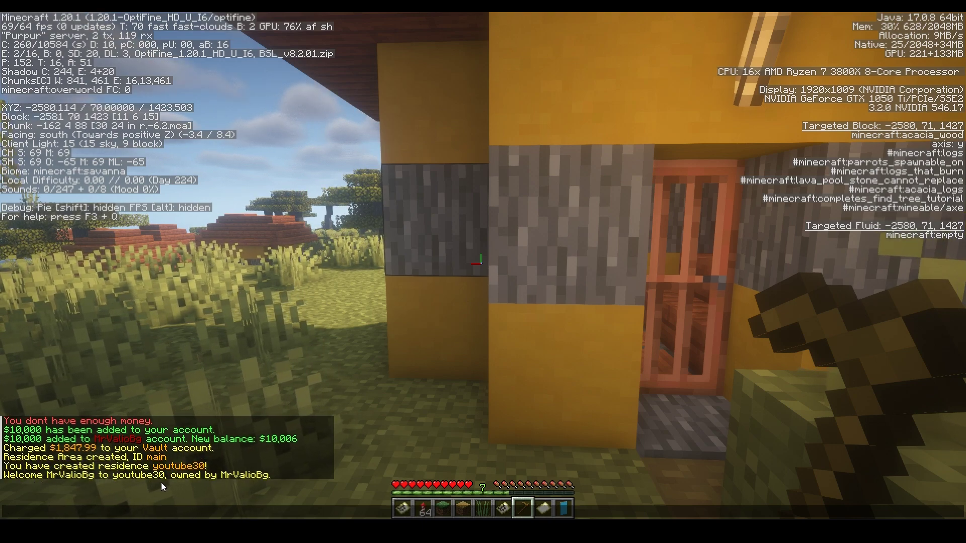
# Step: Walk back out of the youtube30 residence and examine the chat for its leaving message
pyautogui.press('Escape')
pyautogui.press('s')
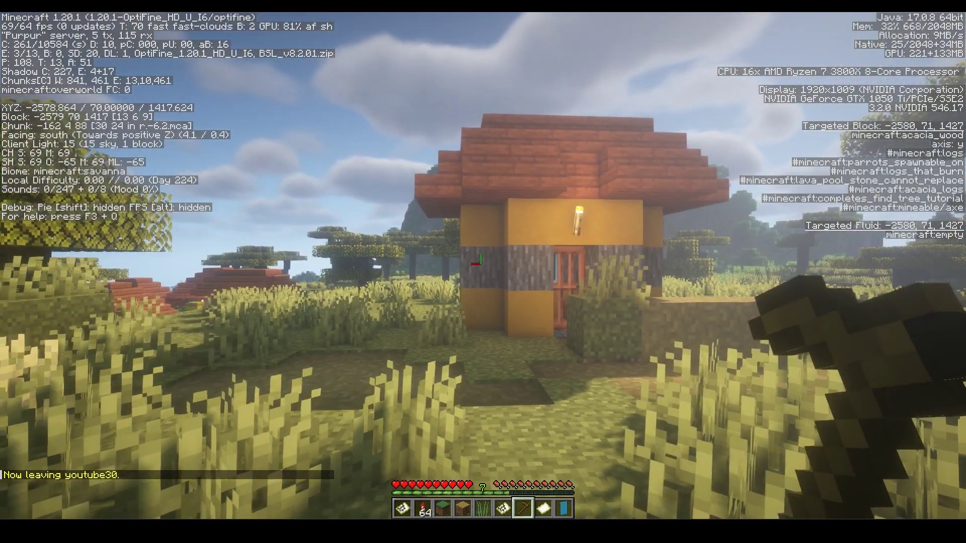
pyautogui.press('t')
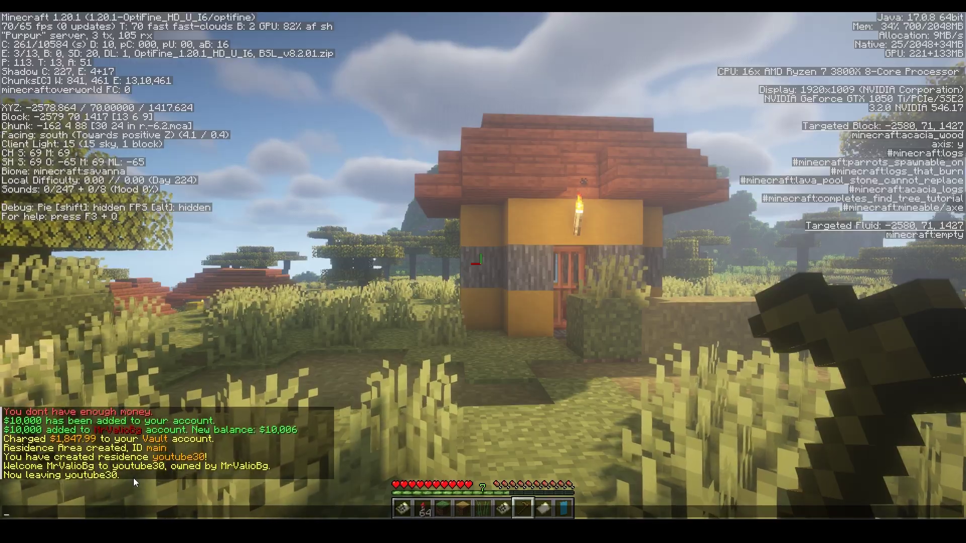
pyautogui.press('Escape')
# Step: Go back inside the youtube30 residence and delete it with /res remove, confirming the deletion with /res confirm
pyautogui.press('w')
pyautogui.press('w')
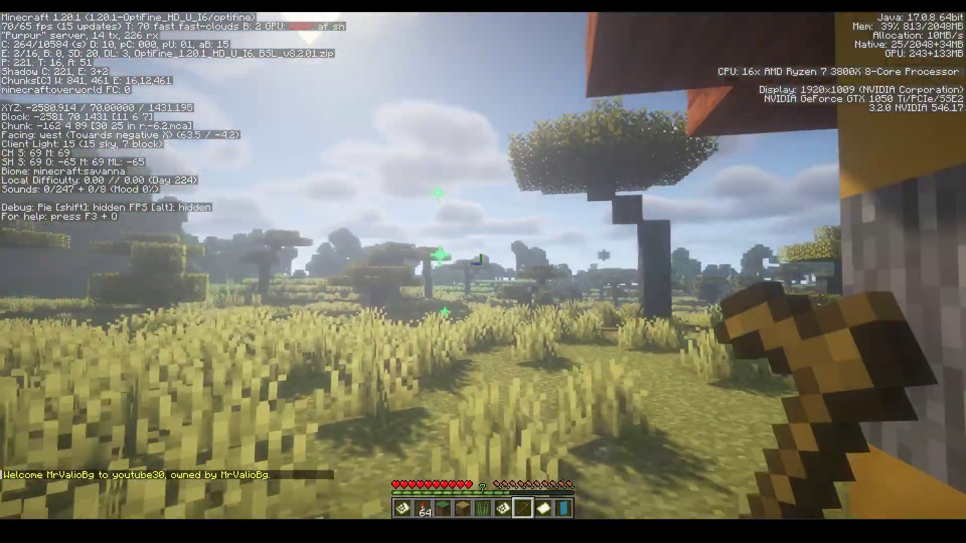
pyautogui.write('t/res rem')
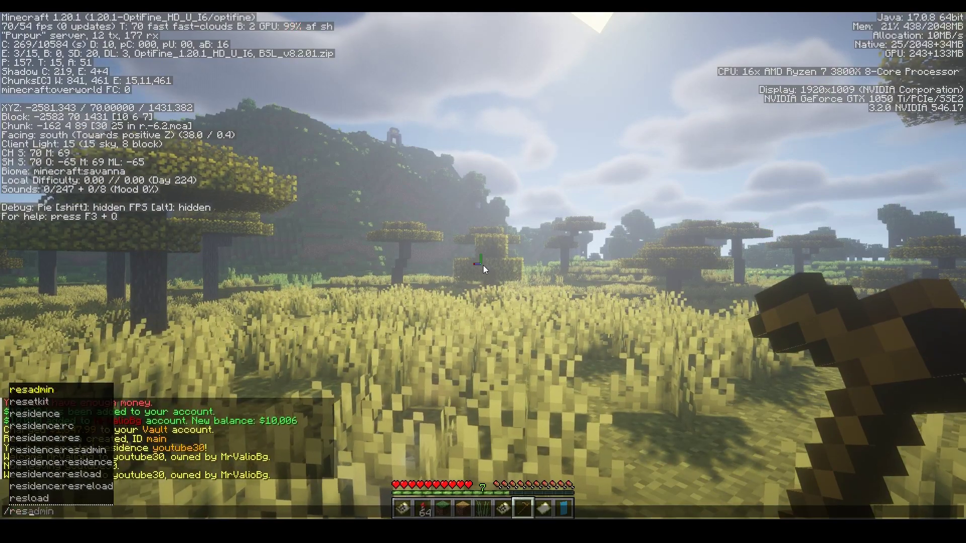
pyautogui.write('ove')
pyautogui.press('Return')
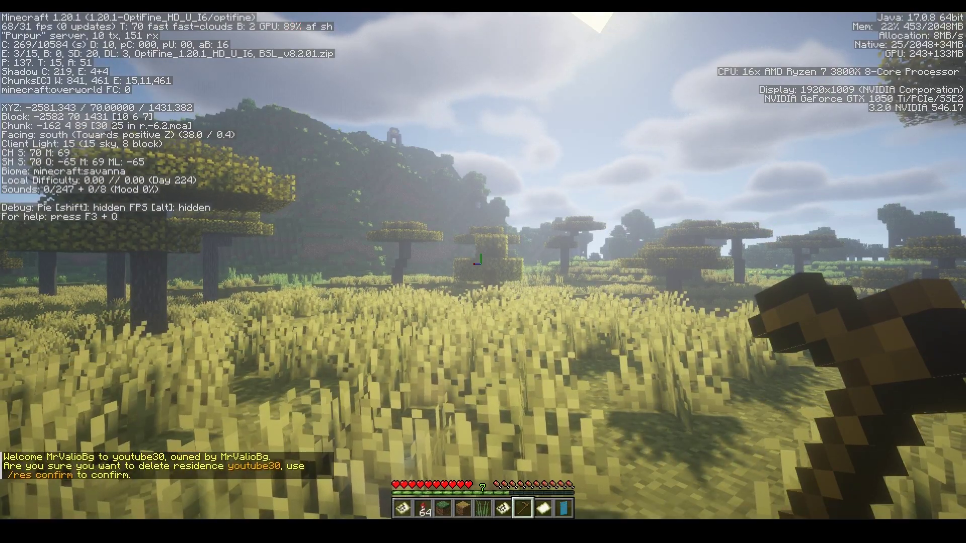
pyautogui.write('w')
pyautogui.write('/res confirm')
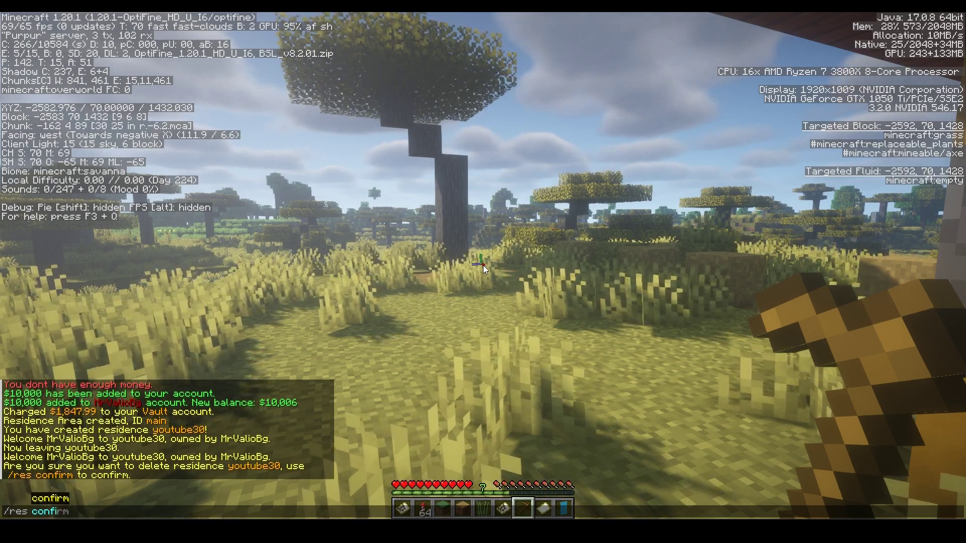
pyautogui.write('irm')
pyautogui.press('Return')
# Step: Back away from the hut and review the chat messages about the residence's removal
pyautogui.press('s')
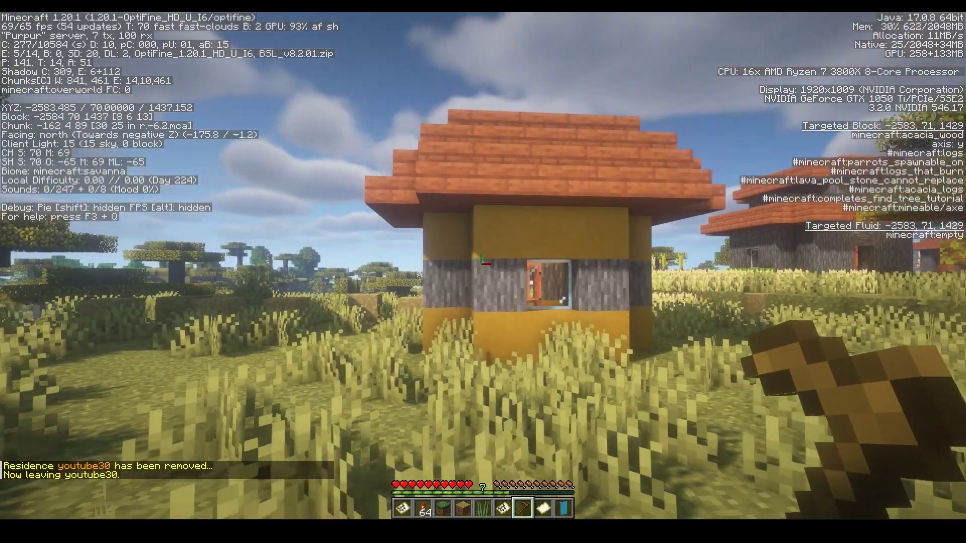
pyautogui.press('t')
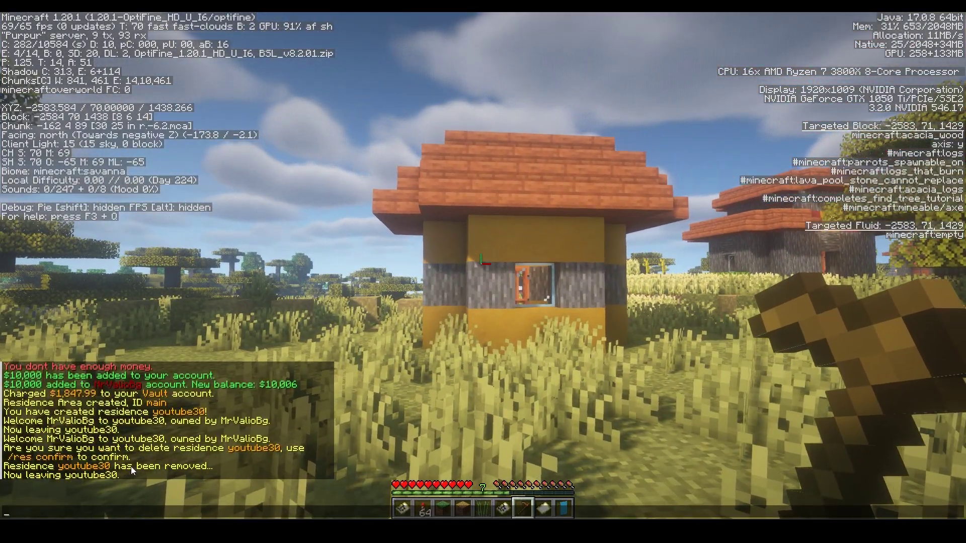
pyautogui.press('Escape')
# Step: Walk in and out of the former residence area around the hut and check the chat for new entry or leaving messages
pyautogui.press('w')
pyautogui.press('a')
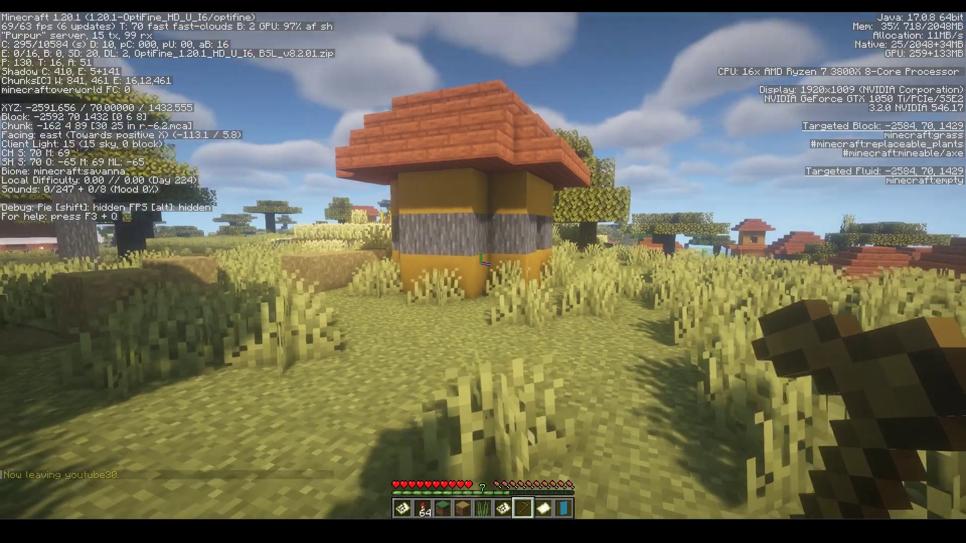
pyautogui.press('w')
pyautogui.press('d')
pyautogui.press('s')
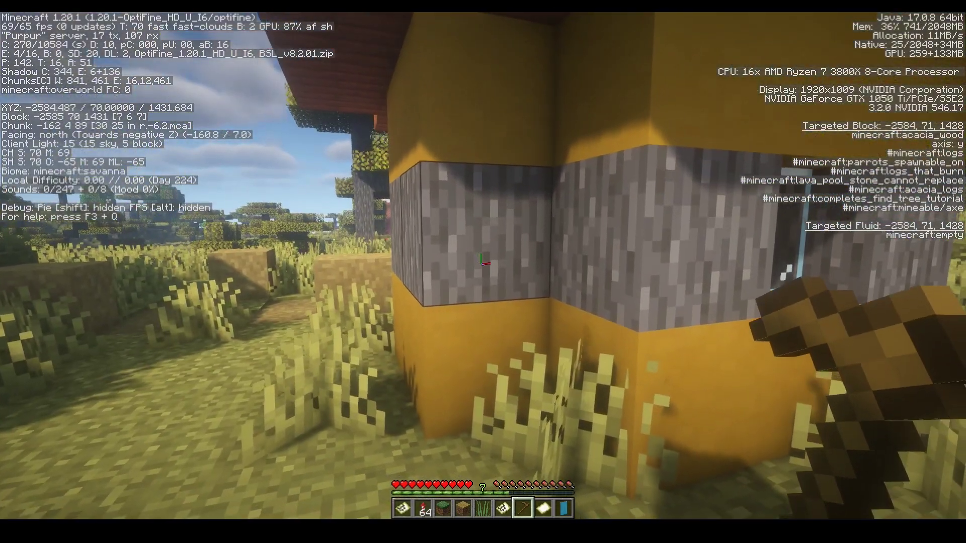
pyautogui.press('t')
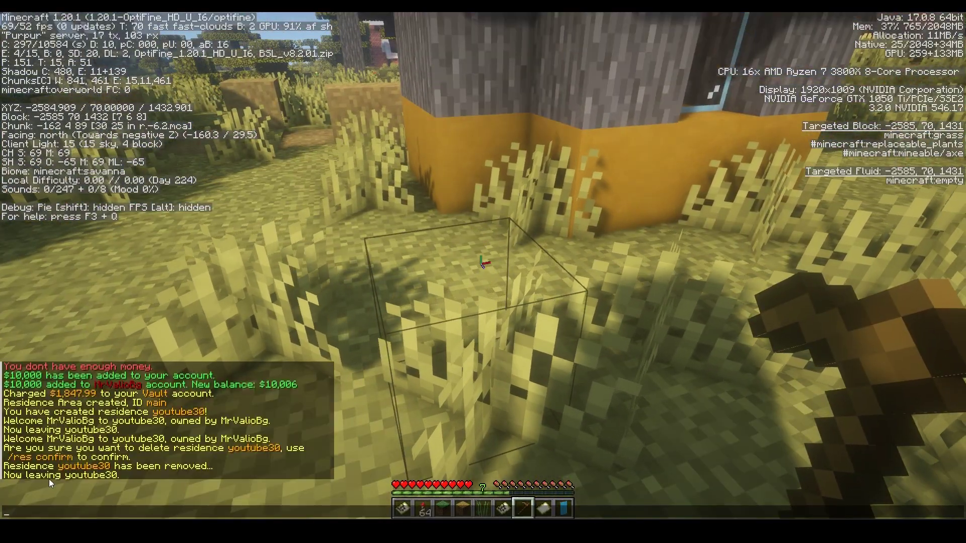
pyautogui.press('Escape')
pyautogui.press('s')
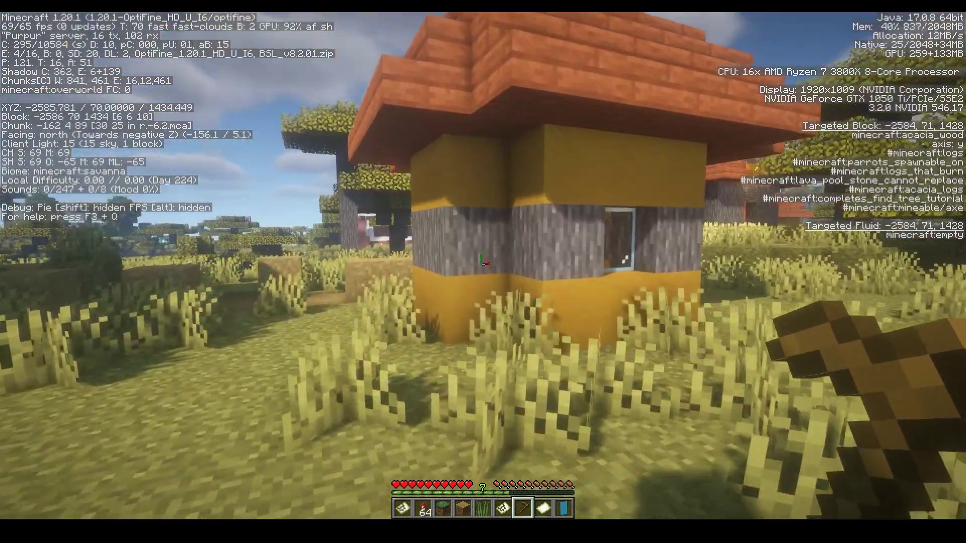
pyautogui.press('s')
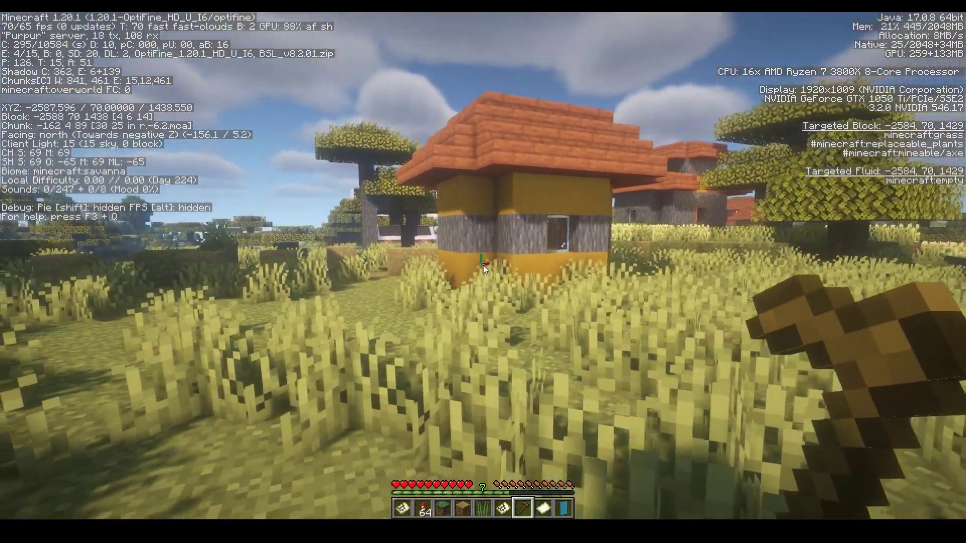